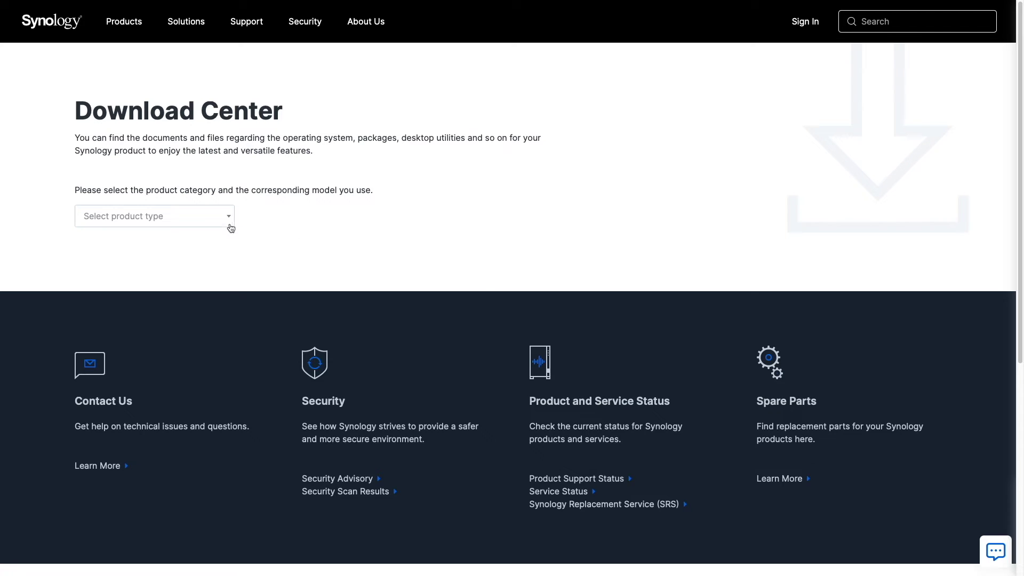
Step: Find the DS920+ NAS in Download Center and download Synology Drive Client from its Desktop Utilities
left_click(228, 220)
left_click(193, 237)
left_click(288, 221)
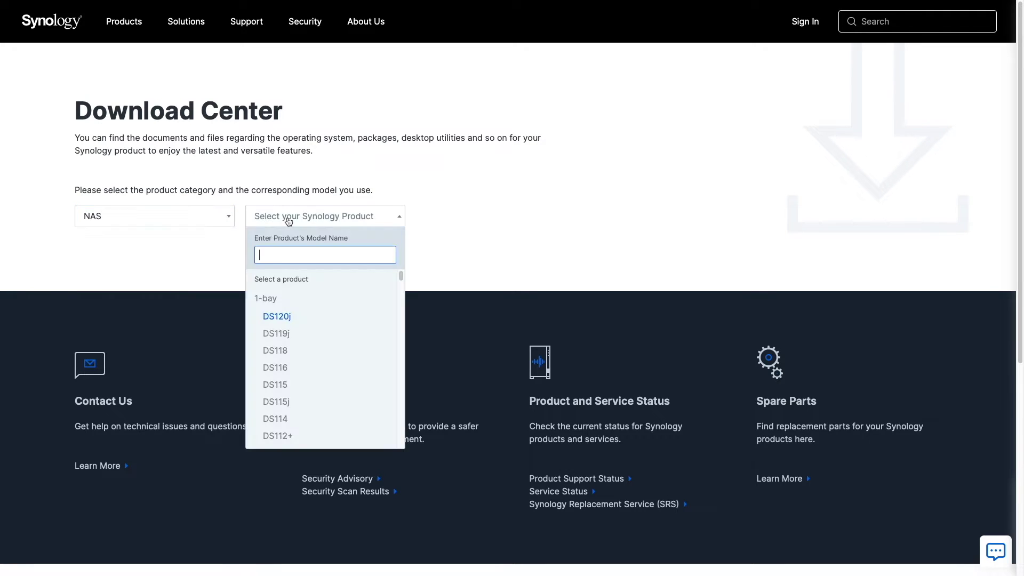
type("920")
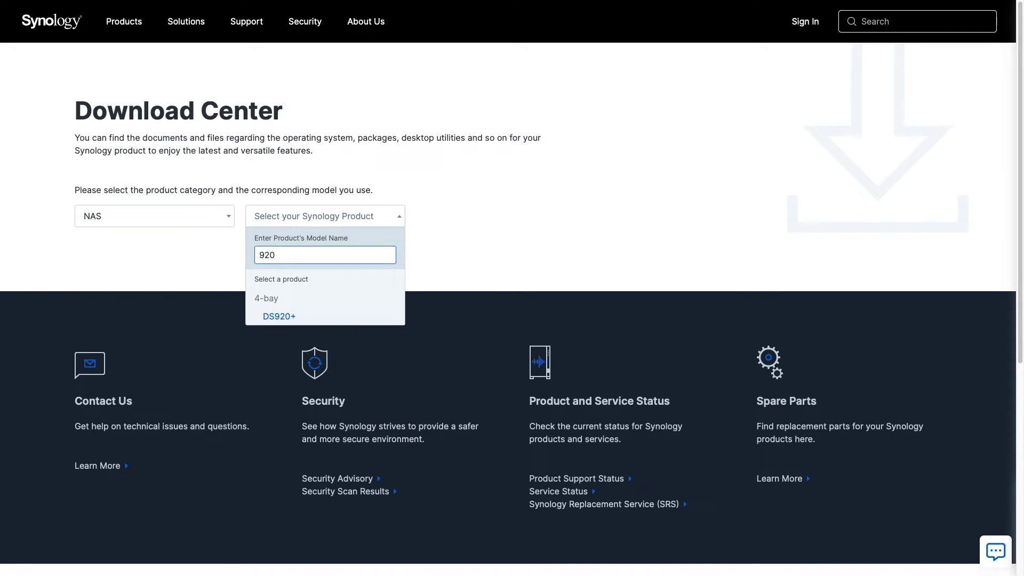
left_click(286, 315)
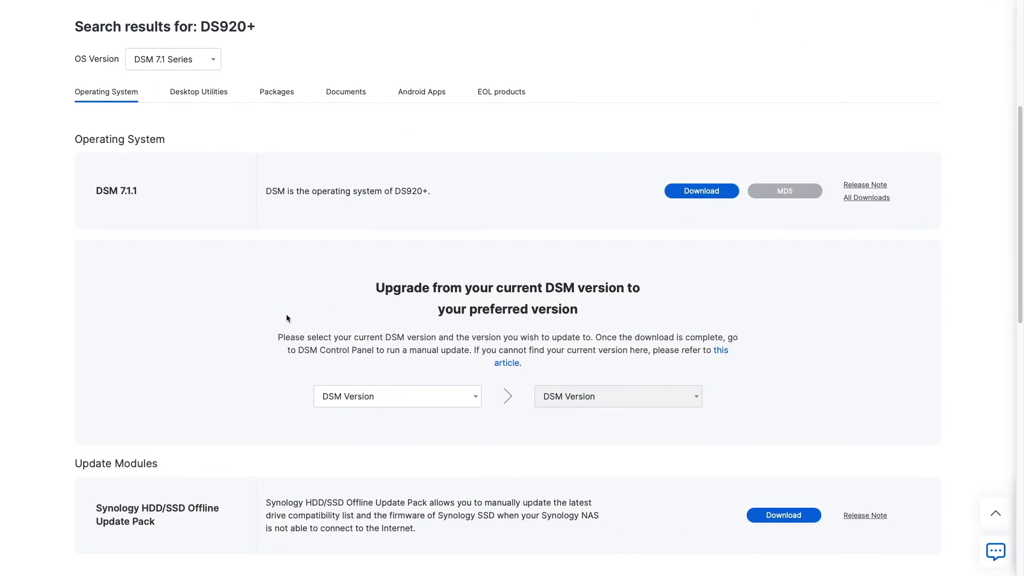
left_click(207, 94)
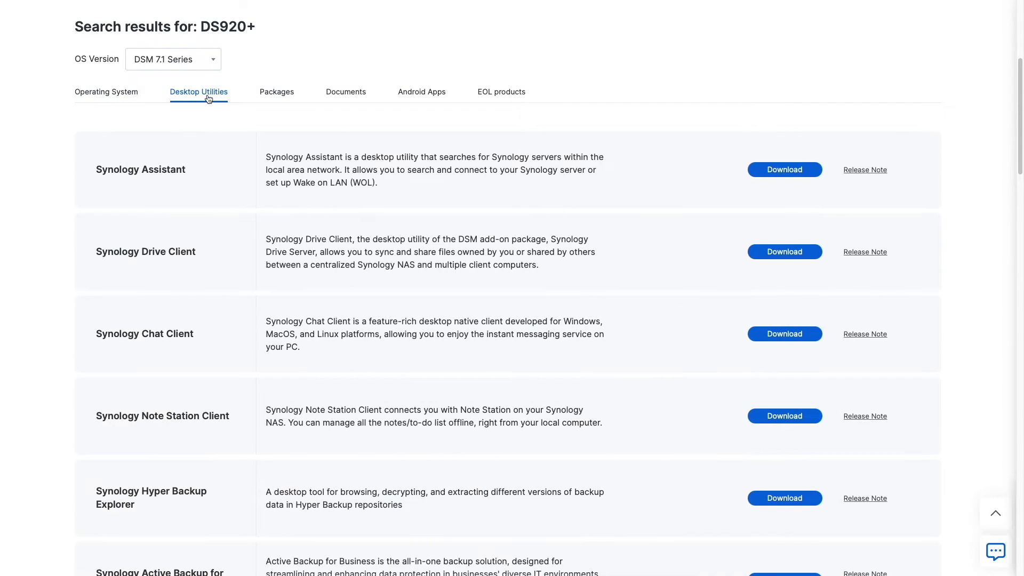
left_click(760, 253)
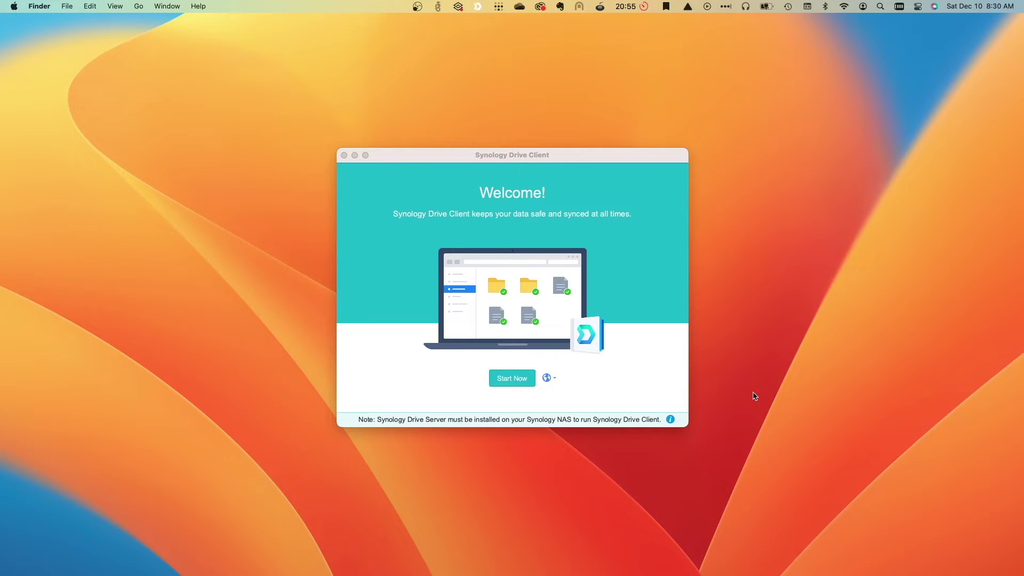
Step: Start setup, enter the NAS address and account password, and connect to the NAS
left_click(531, 383)
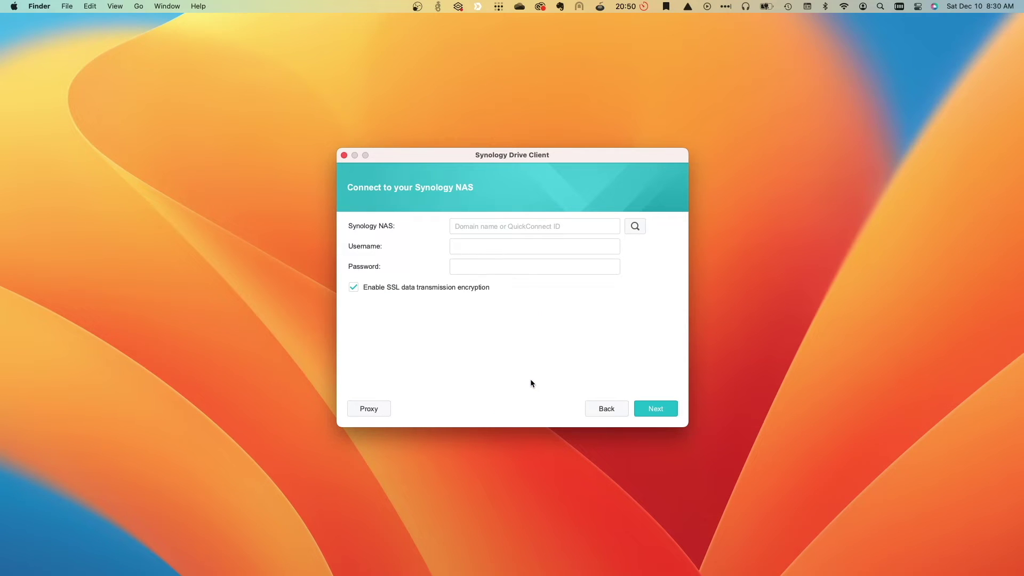
left_click(475, 227)
type("macos-od-sync.synology.mferd")
key("Tab")
type("•••••••••")
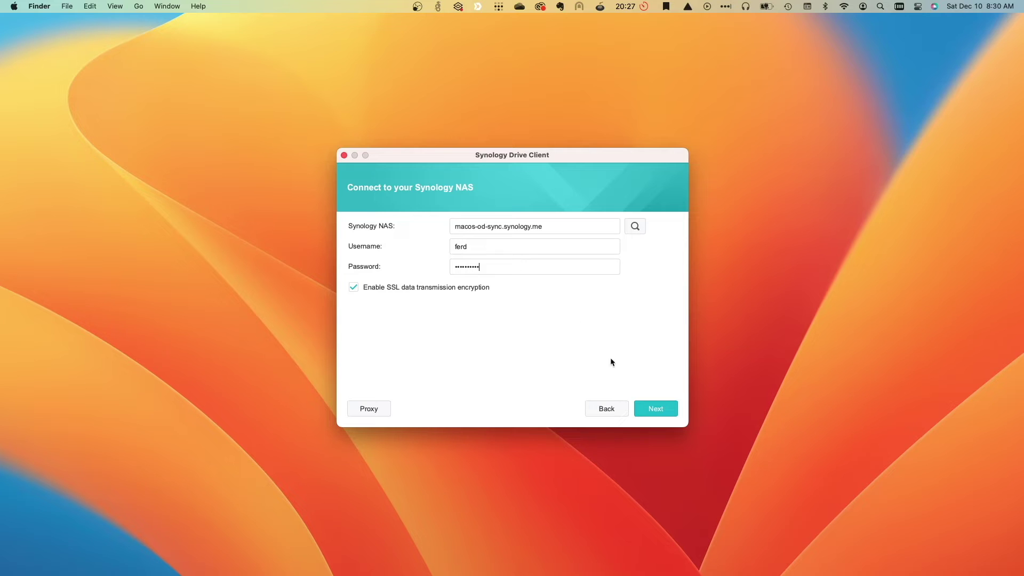
left_click(640, 412)
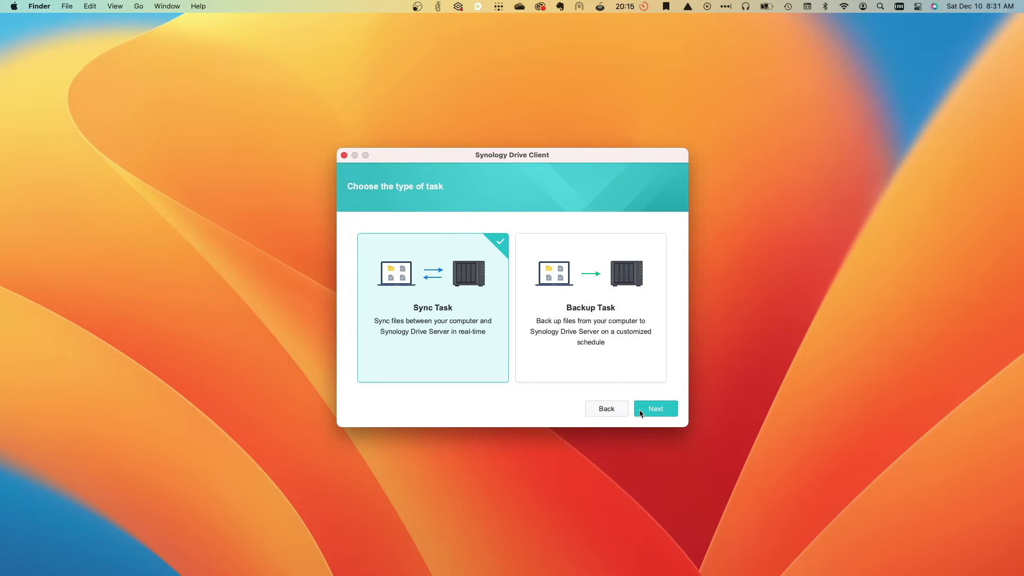
Step: Choose Sync Task and set the NAS folder to the MacOS-OD-Sync team folder
left_click(640, 412)
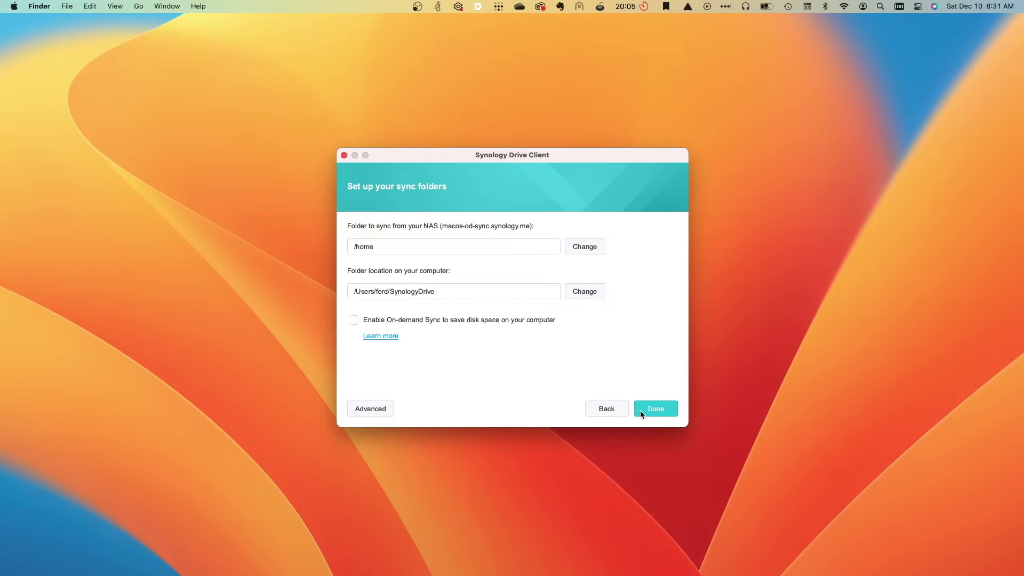
left_click(641, 412)
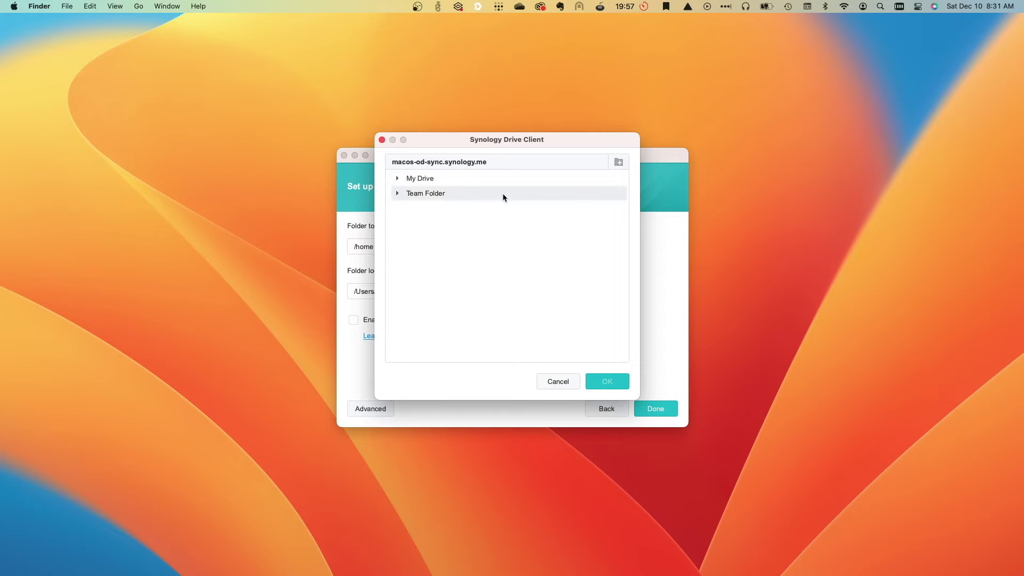
double_click(502, 194)
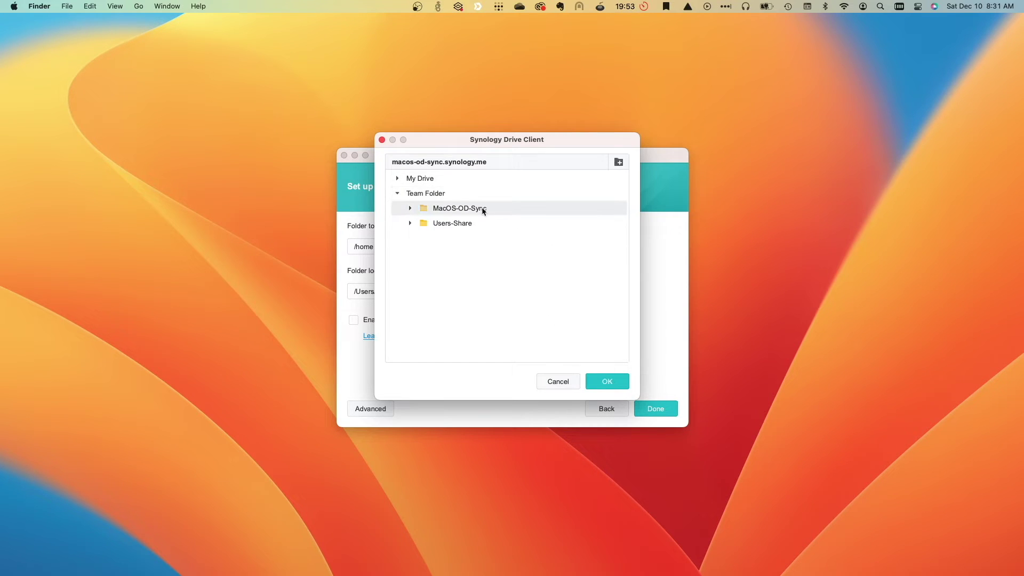
left_click(622, 376)
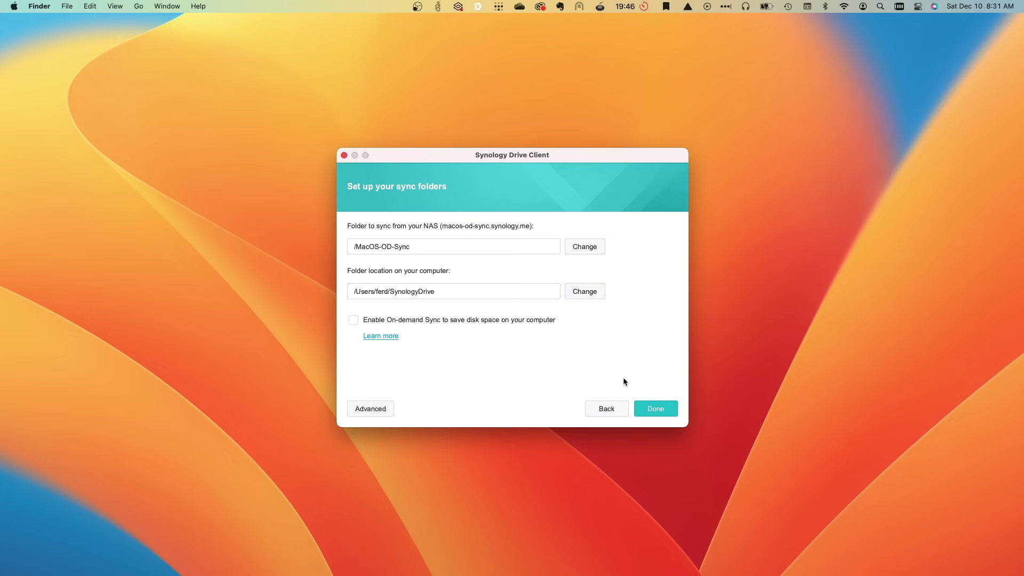
Step: Enable On-demand Sync and name the task MacOS-OD-Sync
left_click(536, 323)
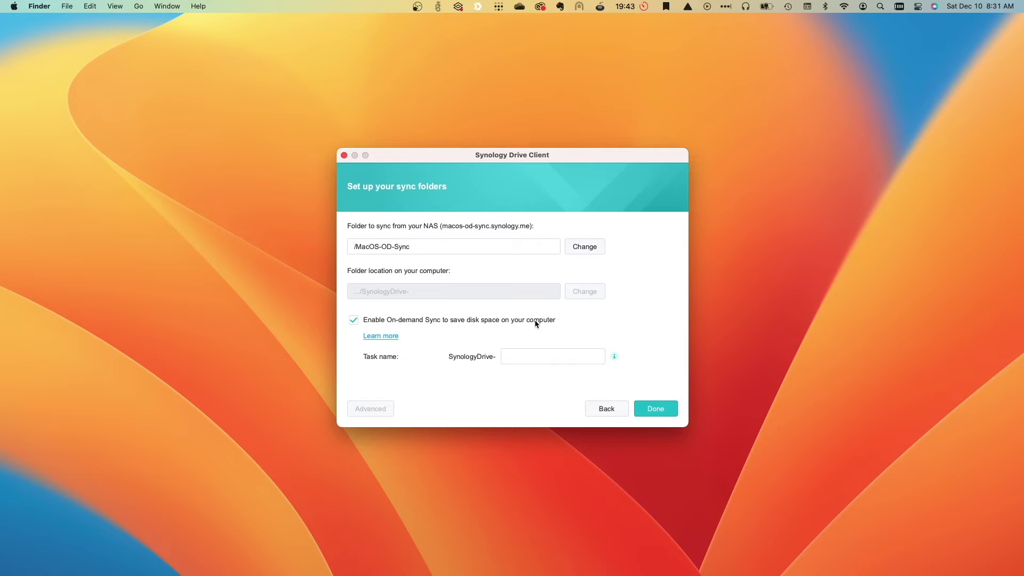
left_click(548, 353)
type("MacOS-OD-Sync")
Step: Finish the sync task, skip through the introduction pages, and open the SynologyDrive folder in Finder
left_click(671, 407)
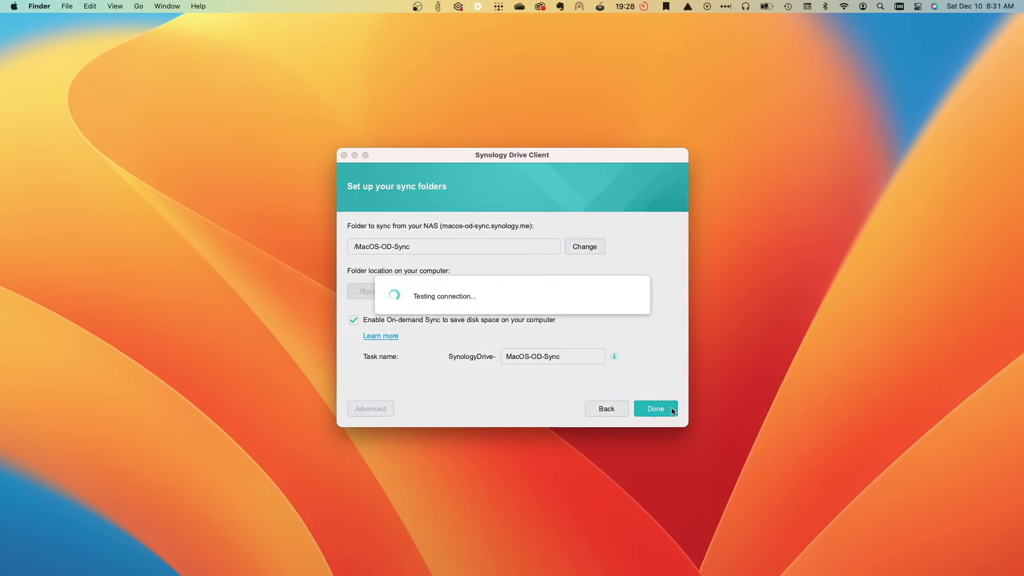
left_click(669, 395)
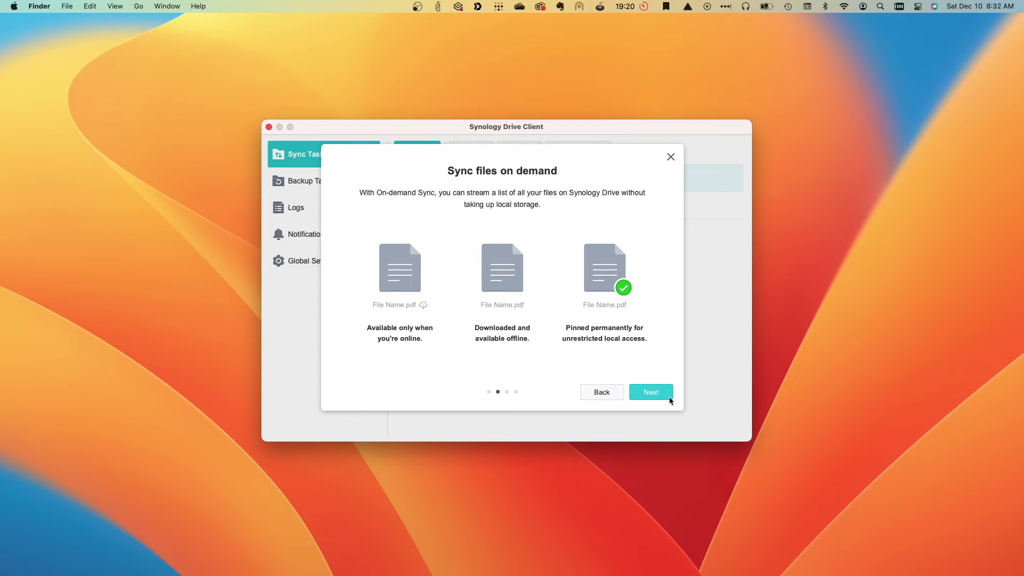
left_click(669, 397)
left_click(669, 397)
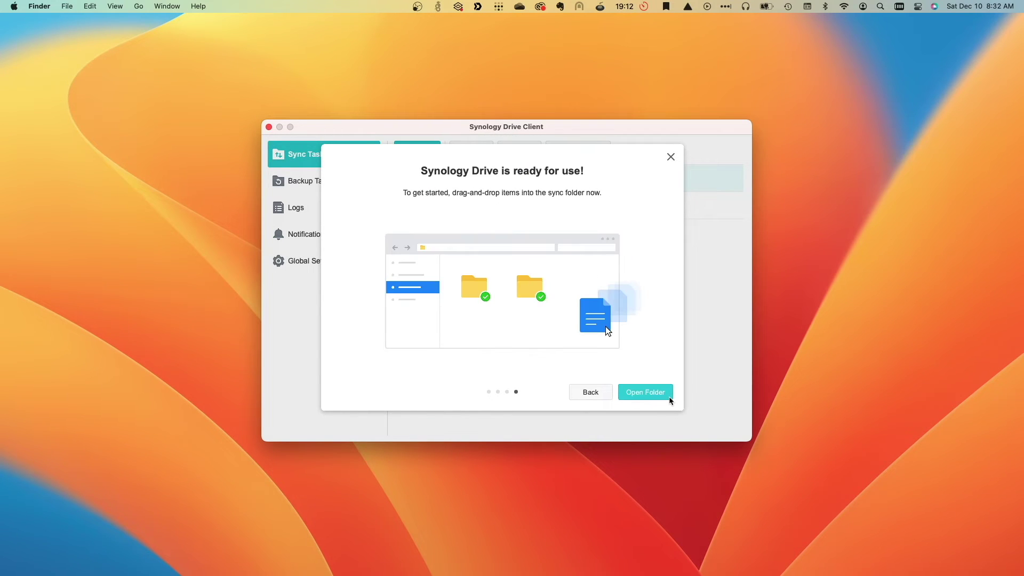
left_click(669, 397)
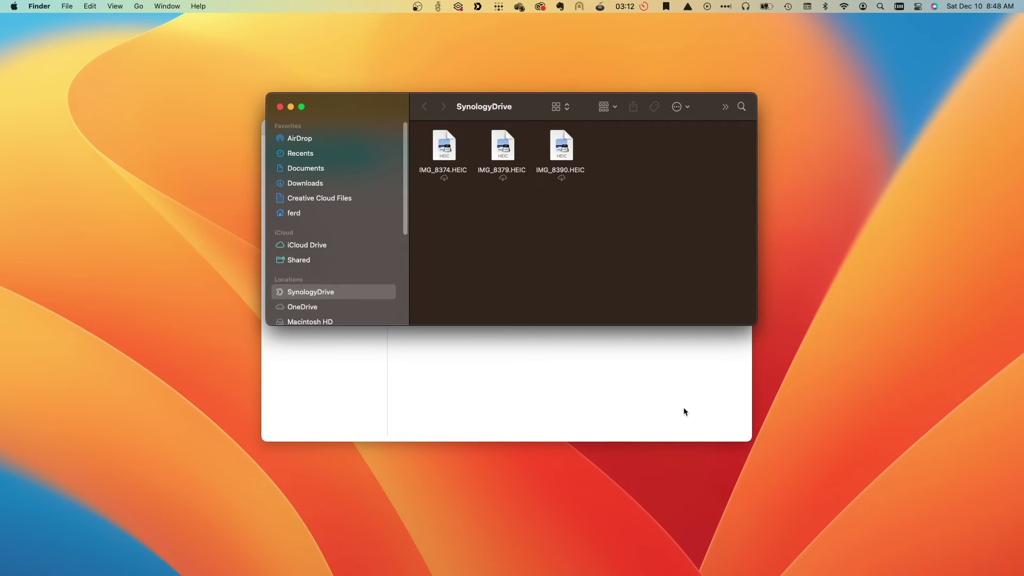
Step: Download IMG_8374.HEIC locally, then remove the download so it is online-only again
right_click(452, 156)
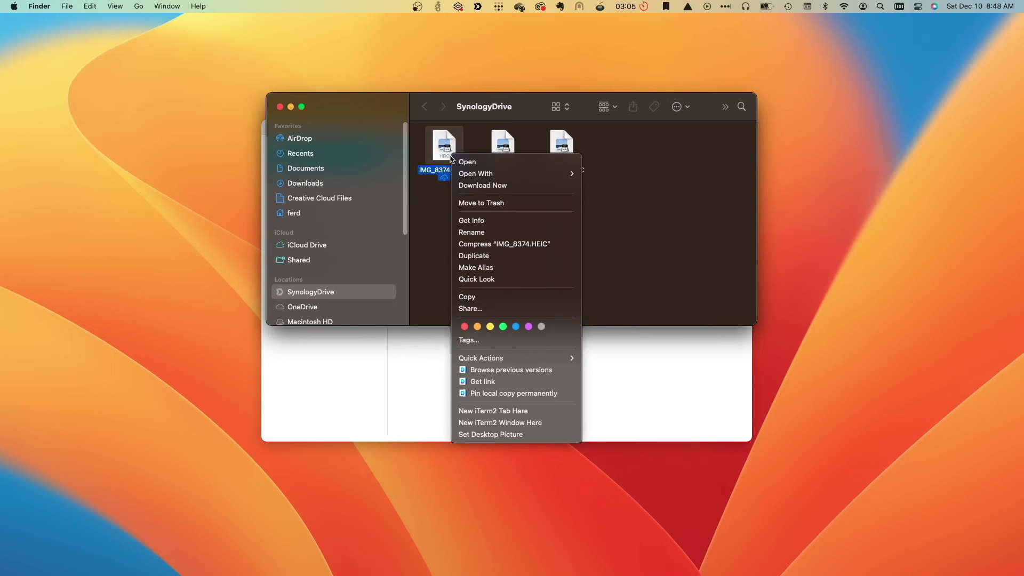
left_click(476, 188)
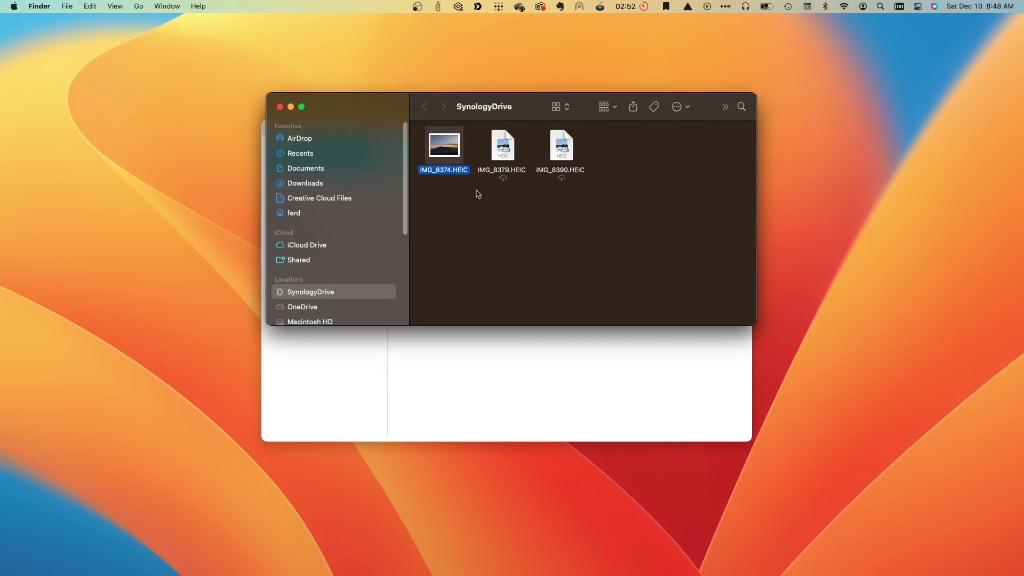
right_click(462, 160)
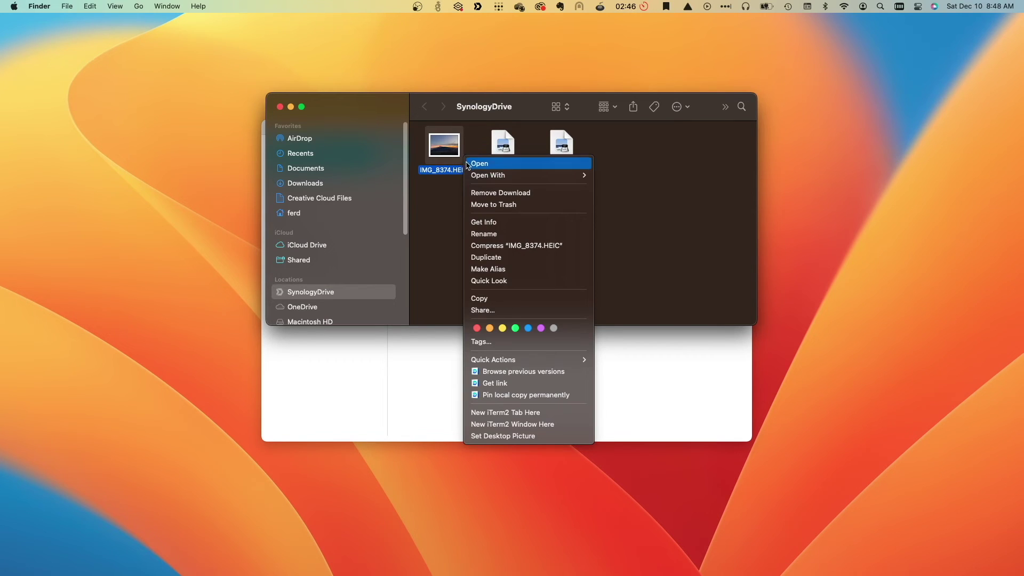
left_click(487, 193)
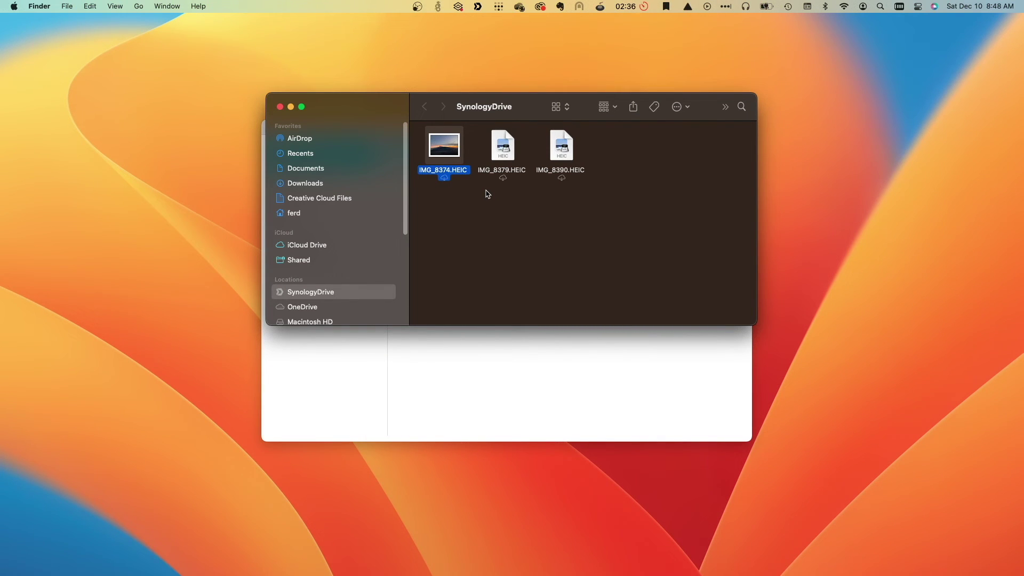
Step: Pin IMG_8379.HEIC as a permanent local copy, unpin it, then remove its download
left_click(511, 158)
right_click(511, 159)
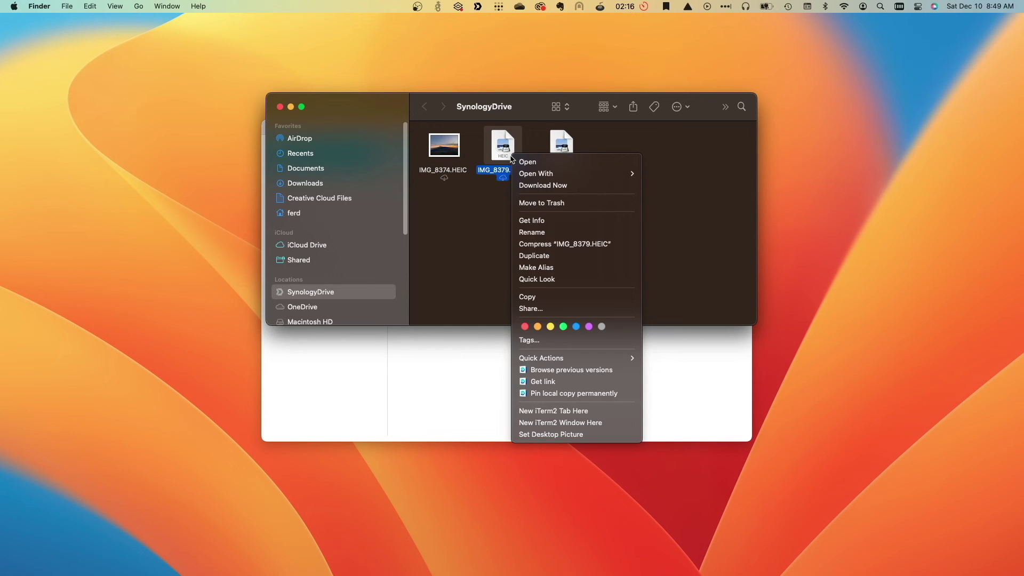
left_click(552, 393)
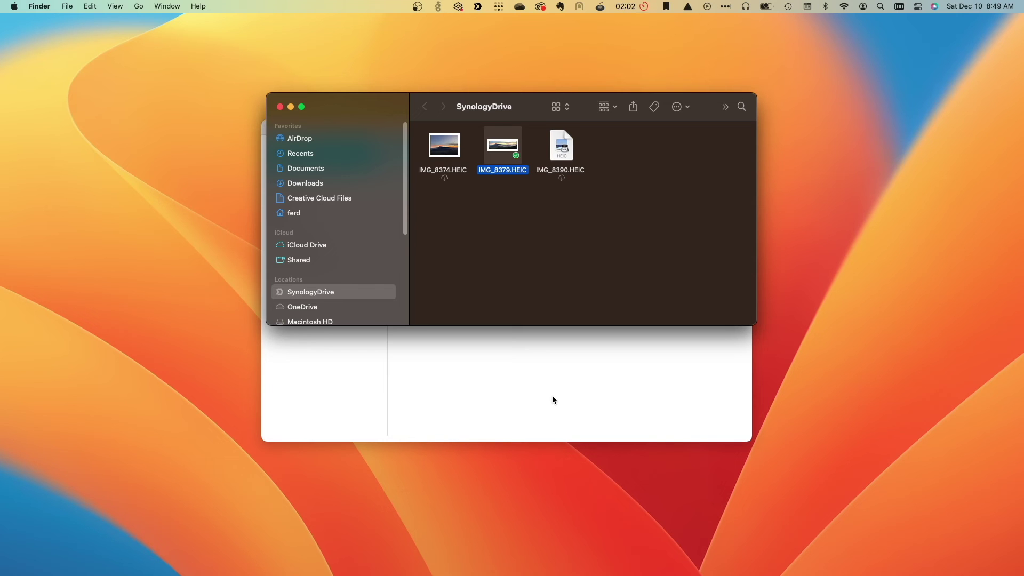
right_click(521, 162)
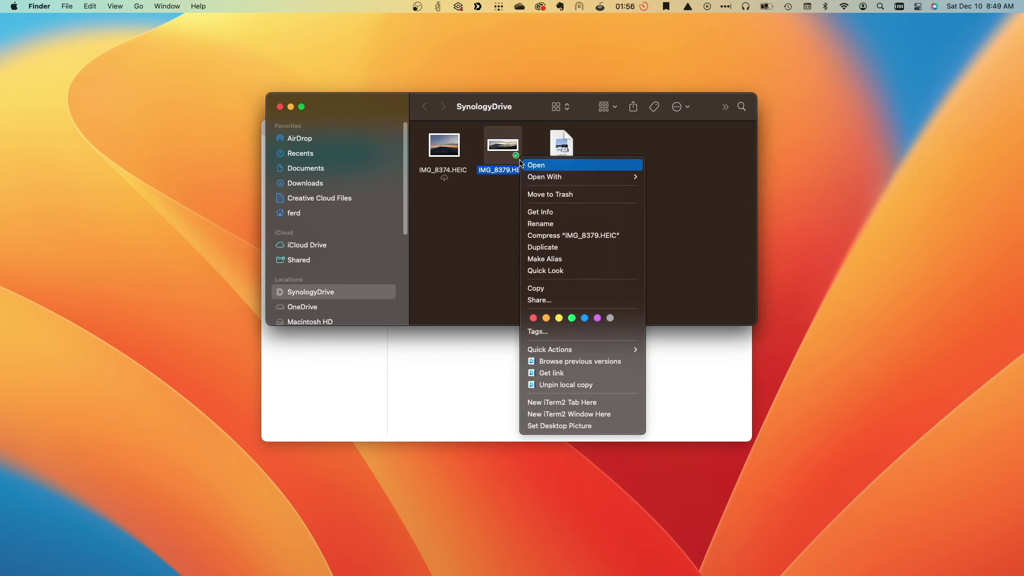
left_click(578, 385)
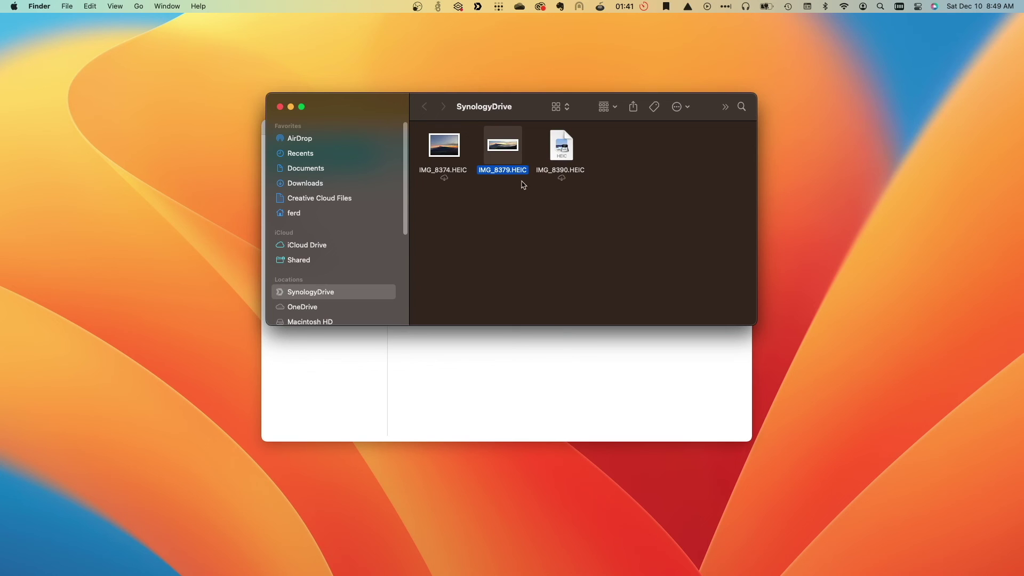
right_click(516, 160)
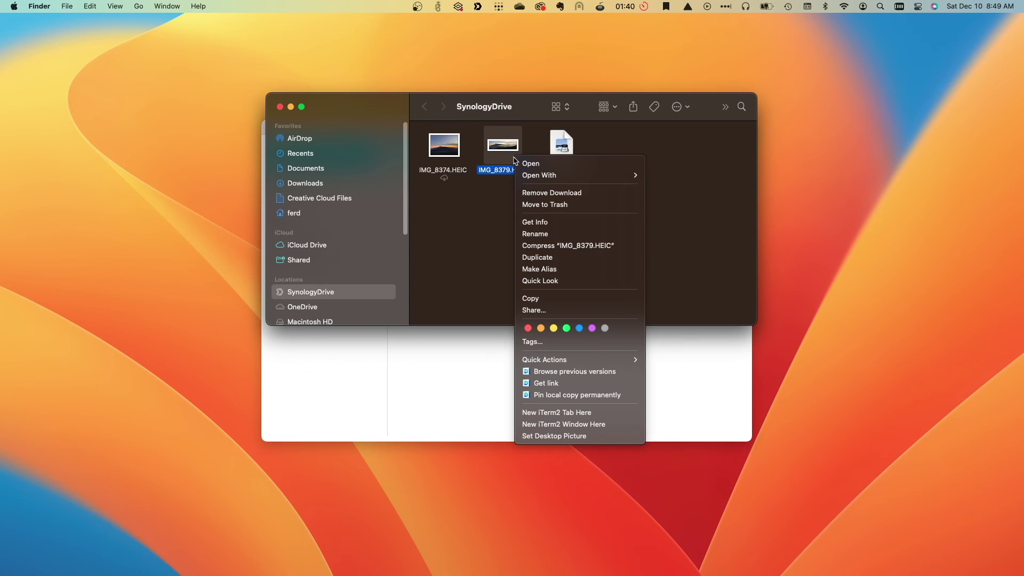
left_click(541, 195)
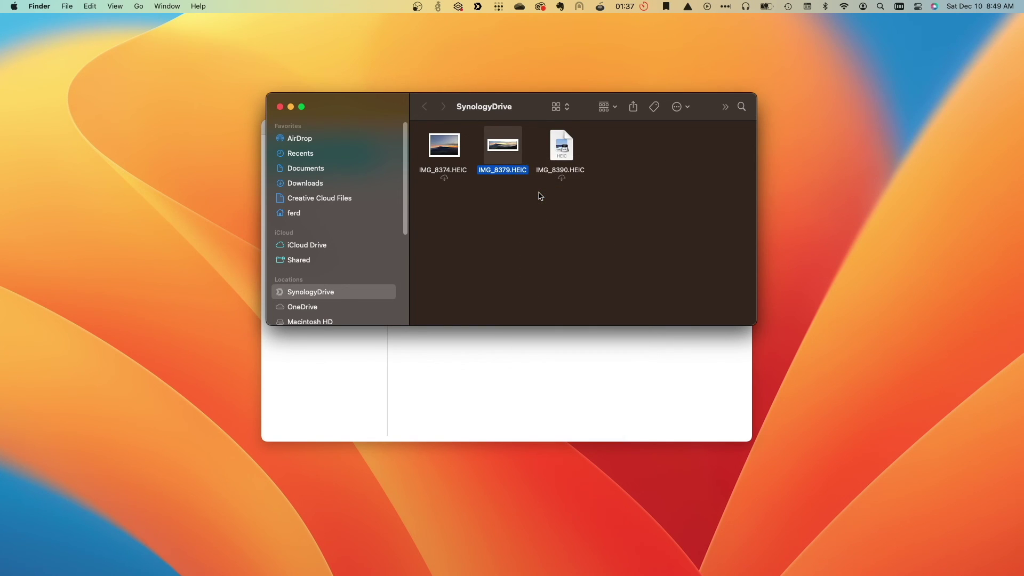